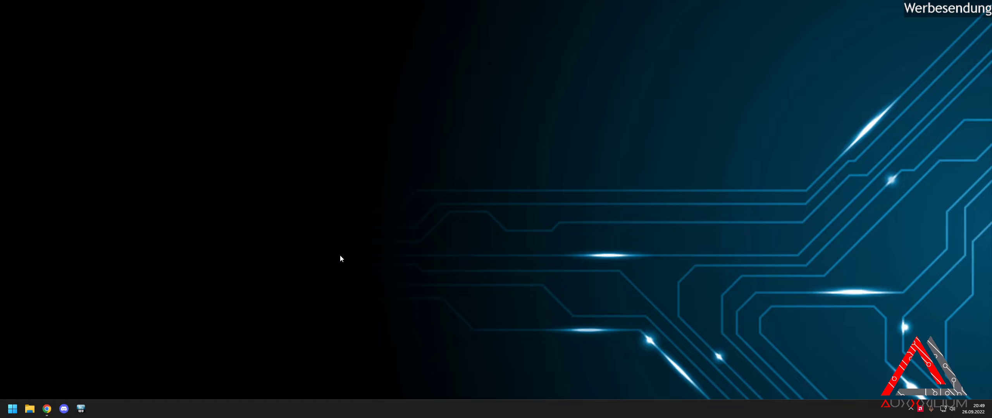
In Chrome, open Redpill-Automated's v0.1.3-alpha release page listing arpl-0.1.3-img.zip and arpl-0.1.3-vmdk.zip.
mouse_move(42, 413)
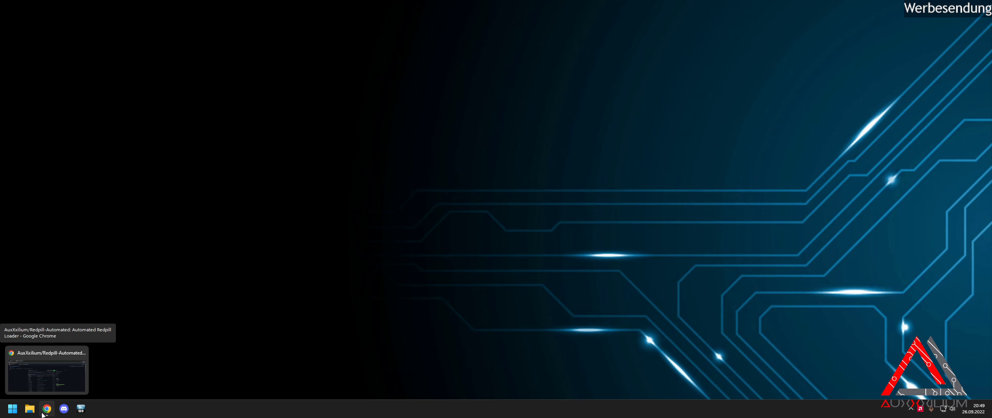
left_click(43, 414)
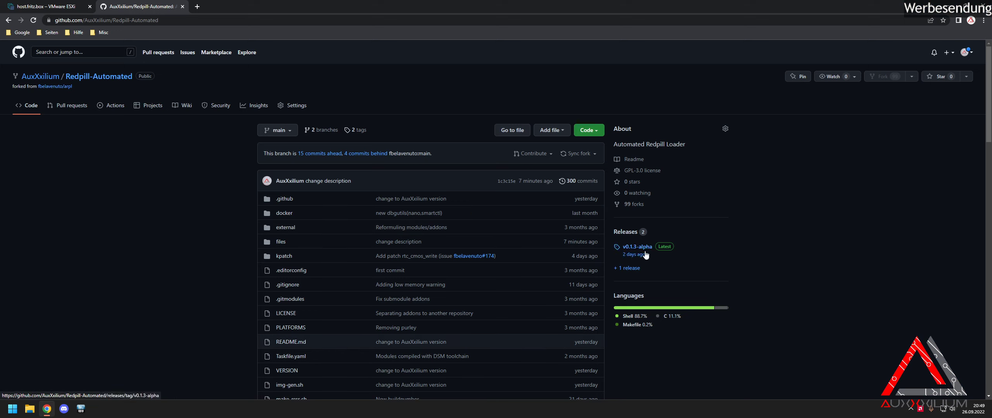
mouse_move(646, 254)
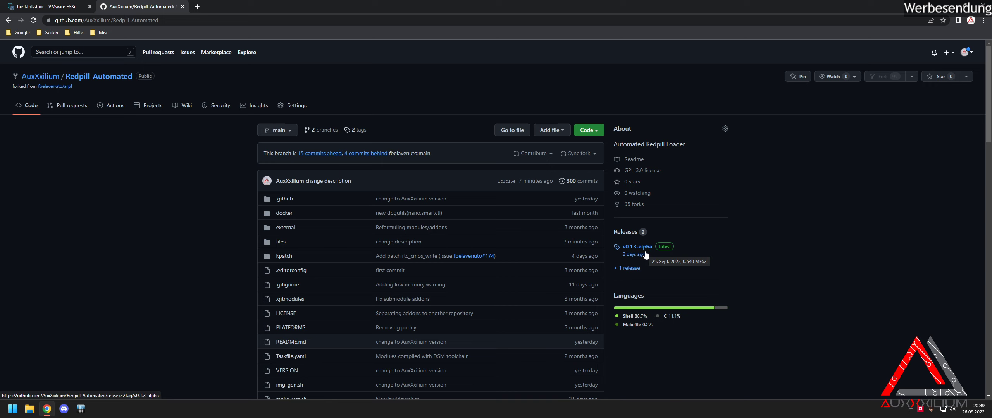
left_click(644, 254)
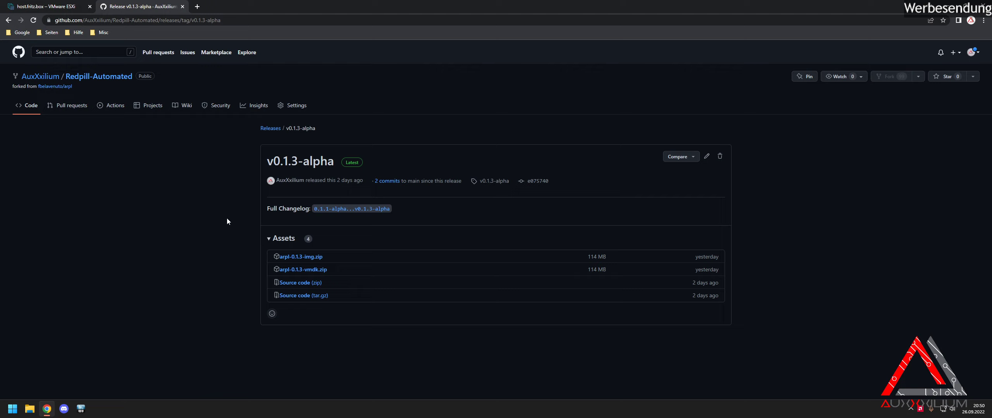
Close the Test VM console and open its Einstellungen bearbeiten hardware settings.
left_click(71, 10)
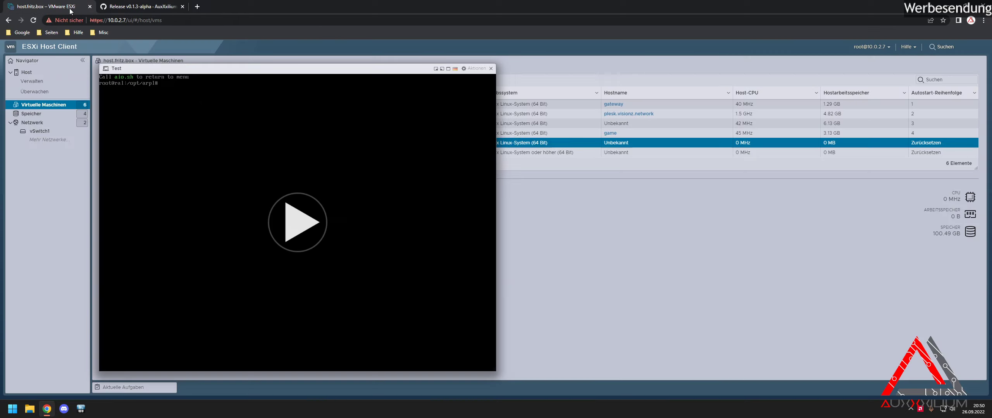
left_click(491, 68)
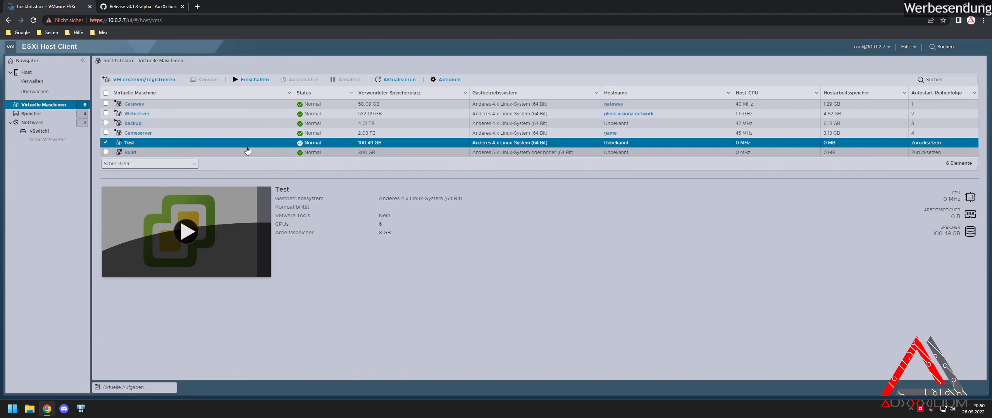
right_click(261, 143)
left_click(302, 253)
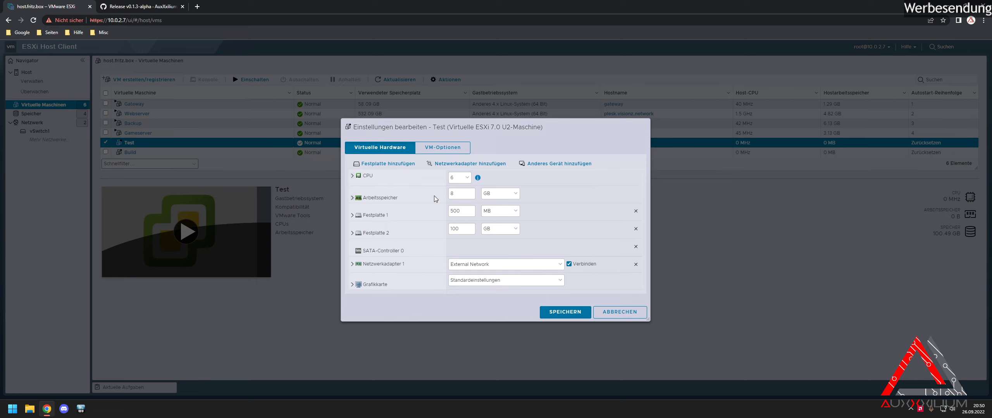
Expand Festplatte 1, confirm both disks use SATA-Controller 0, and list the addable devices.
left_click(395, 220)
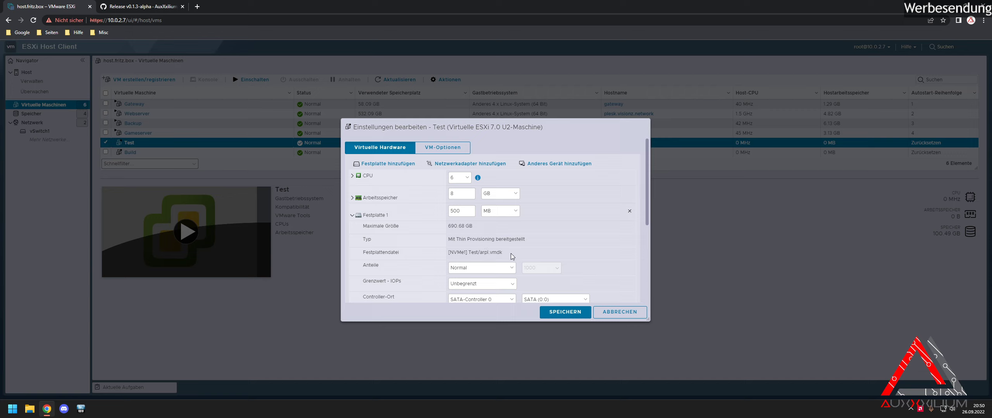
scroll(511, 254, "down", 1)
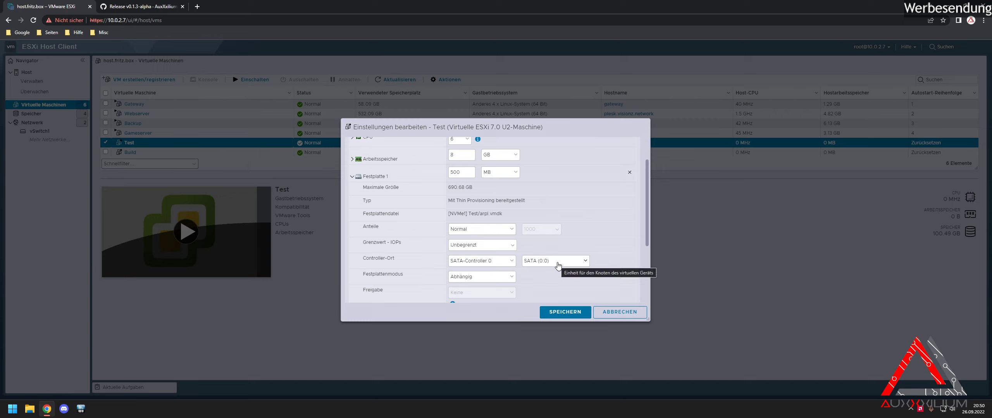
scroll(558, 266, "down", 3)
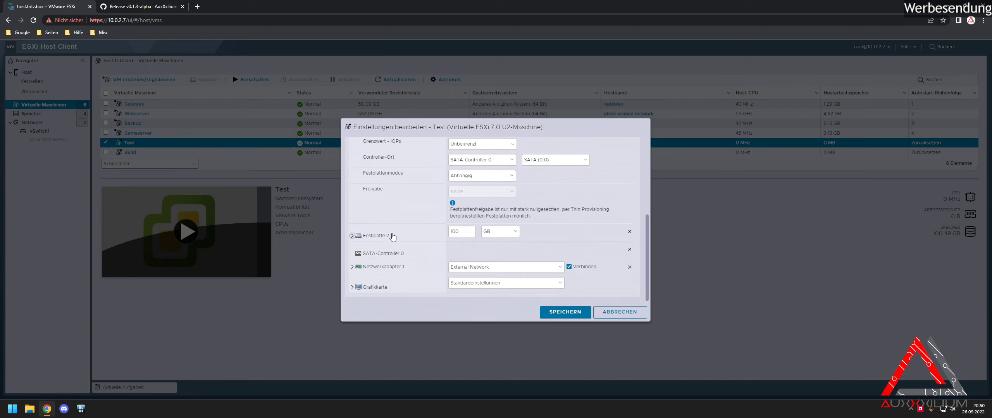
scroll(426, 271, "down", 2)
scroll(403, 267, "up", 1)
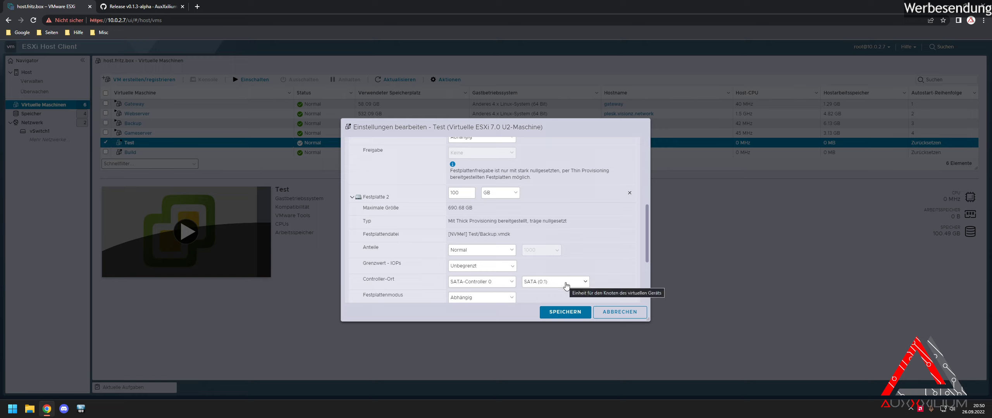
scroll(576, 230, "down", 2)
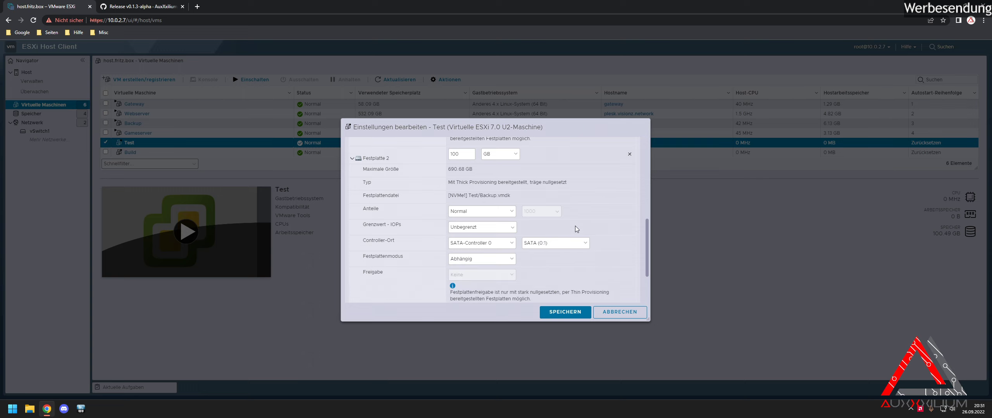
scroll(547, 245, "up", 2)
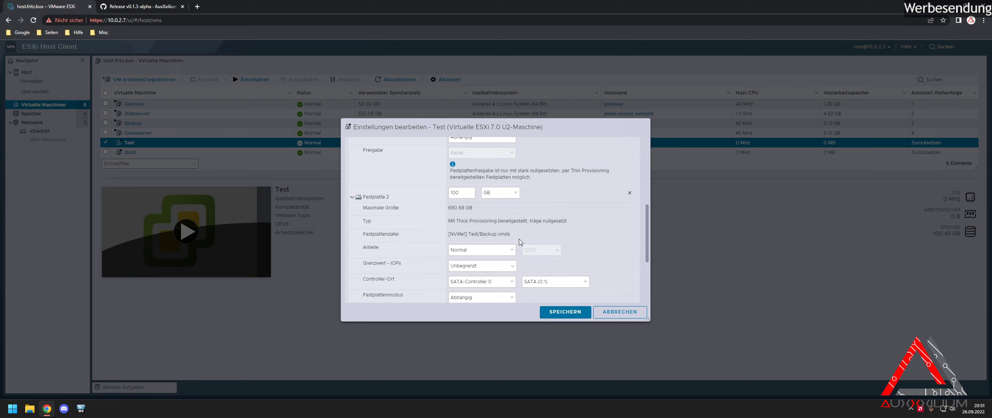
scroll(542, 238, "down", 3)
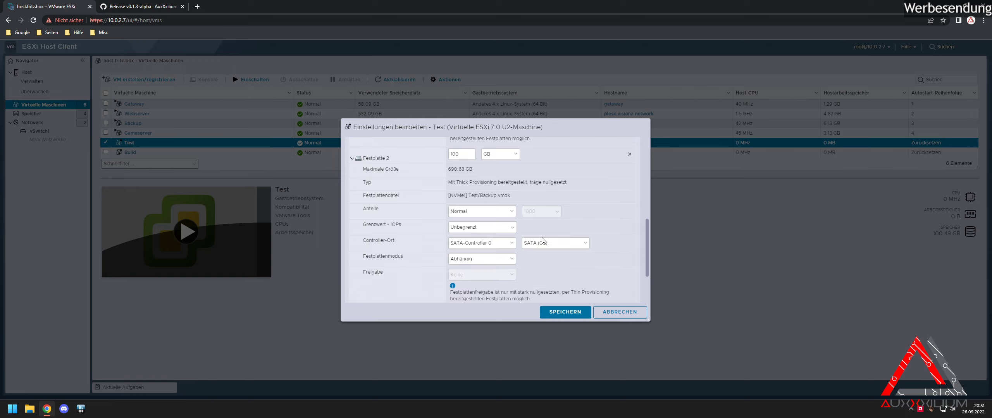
scroll(542, 238, "up", 8)
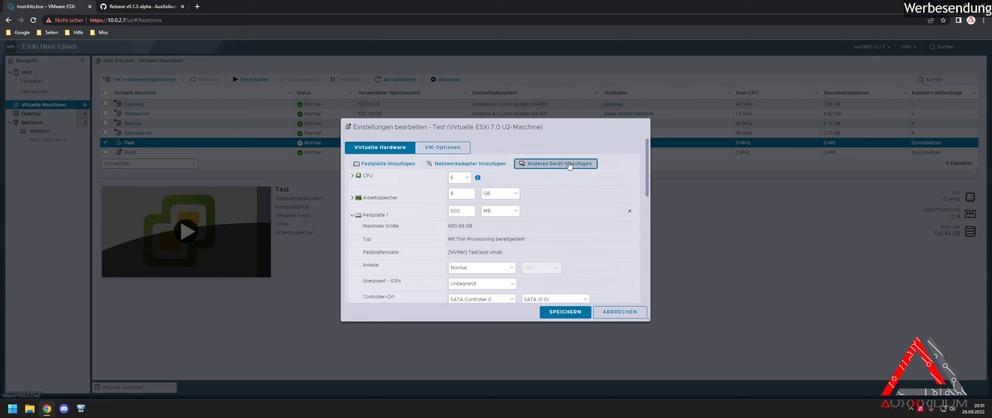
left_click(548, 164)
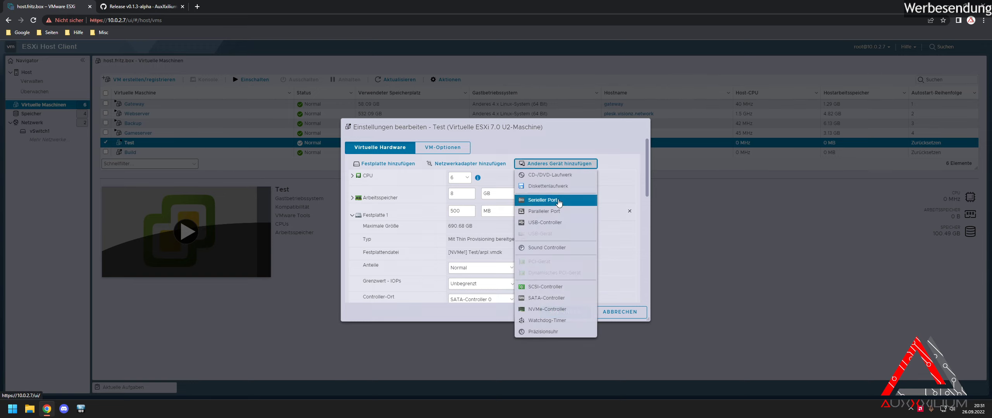
Add a SCSI-Controller, move Festplatte 2 to SCSI-Controller 0, and expand Netzwerkadapter 1.
left_click(571, 296)
scroll(571, 298, "down", 5)
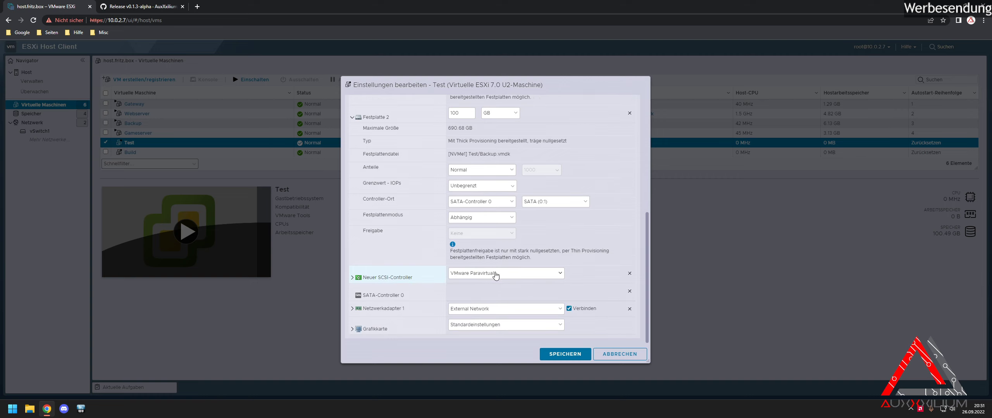
scroll(491, 271, "up", 1)
left_click(484, 241)
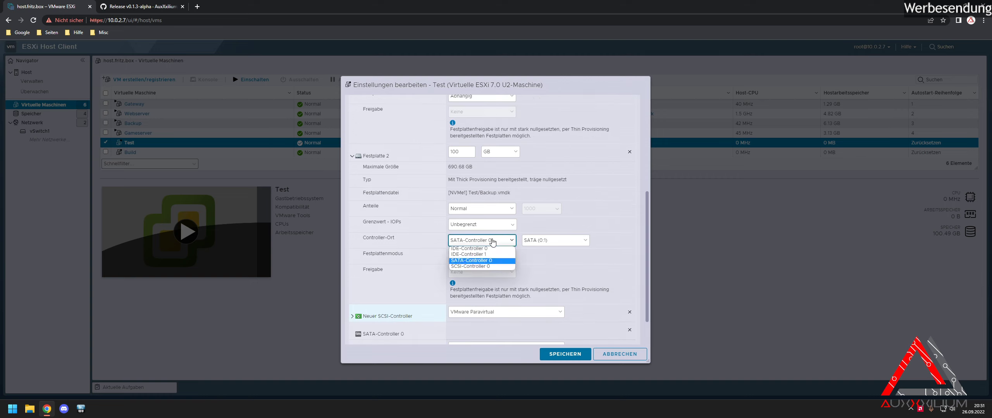
left_click(478, 271)
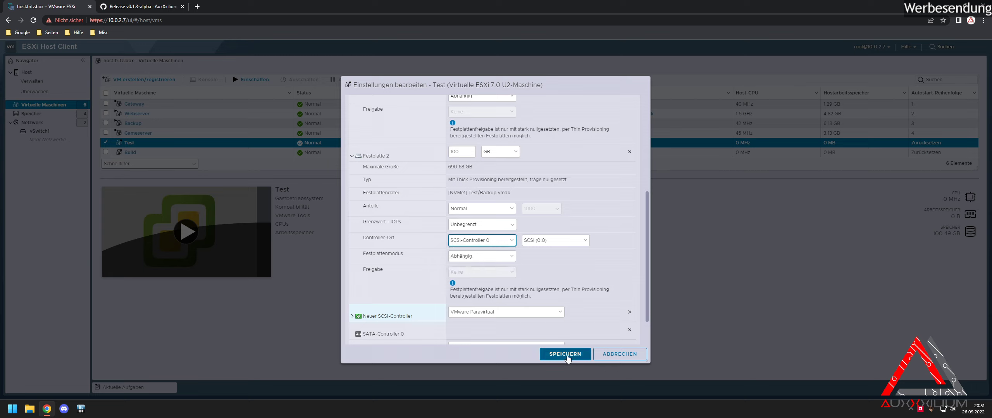
scroll(548, 287, "down", 1)
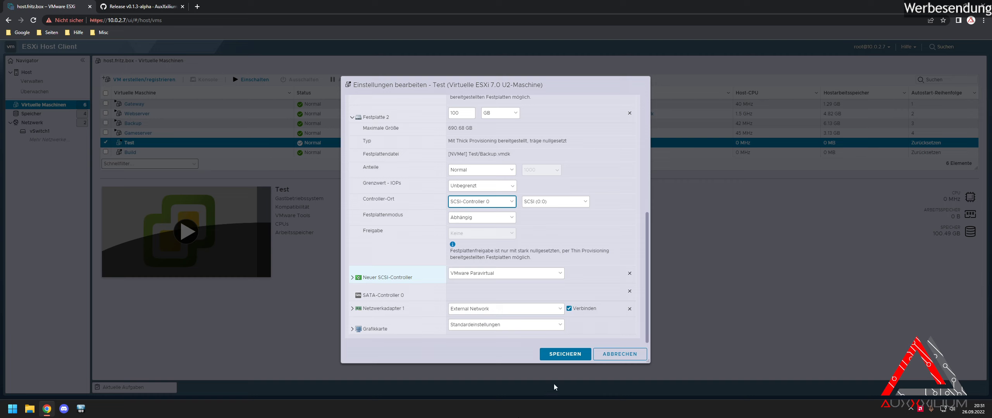
left_click(383, 309)
scroll(396, 312, "down", 1)
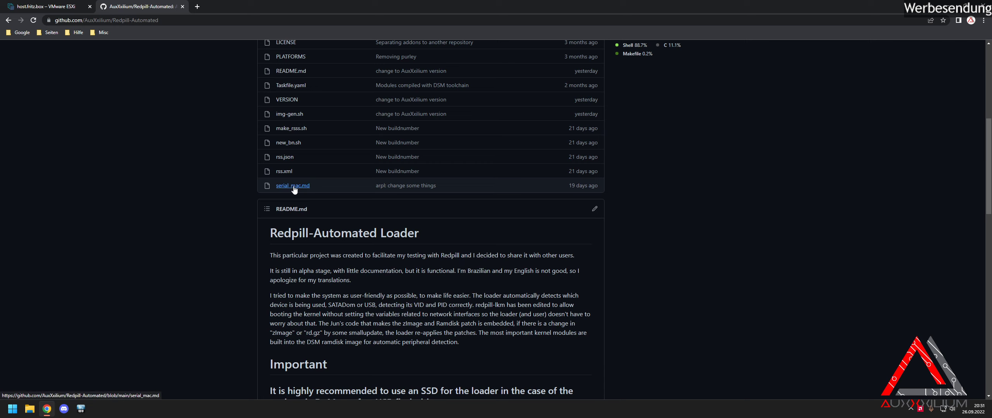
Check the DS3622xs+ serial and MAC in serial_mac.md, then save the Test VM with MAC 00:11:32:FA:6C:D4.
left_click(298, 186)
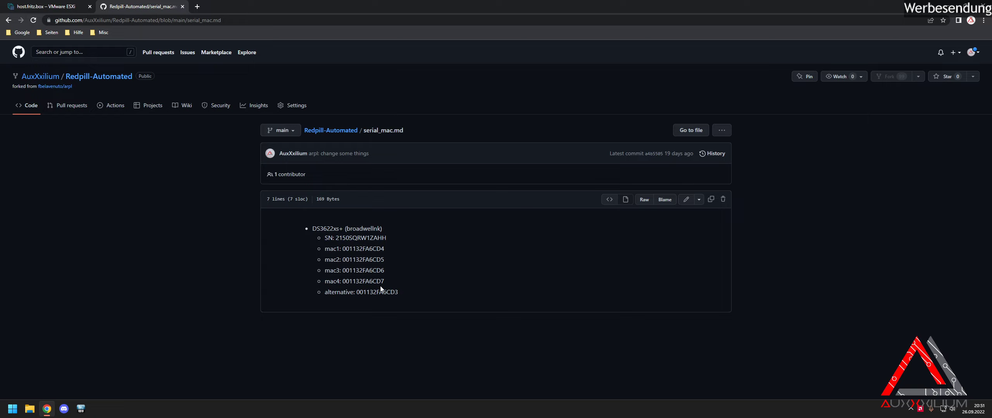
left_click(340, 133)
scroll(480, 287, "down", 3)
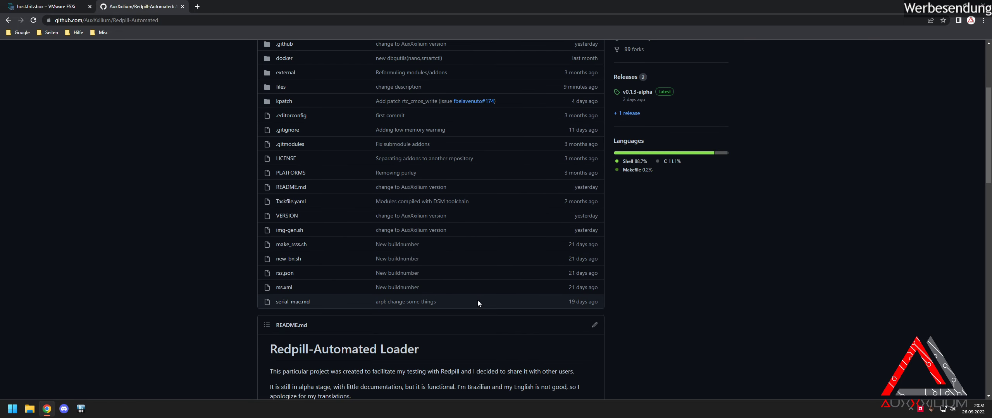
scroll(478, 303, "up", 1)
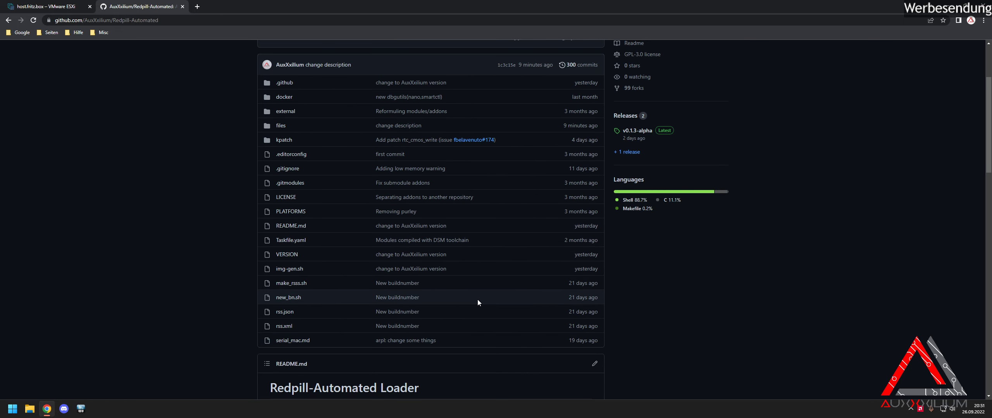
scroll(478, 303, "up", 3)
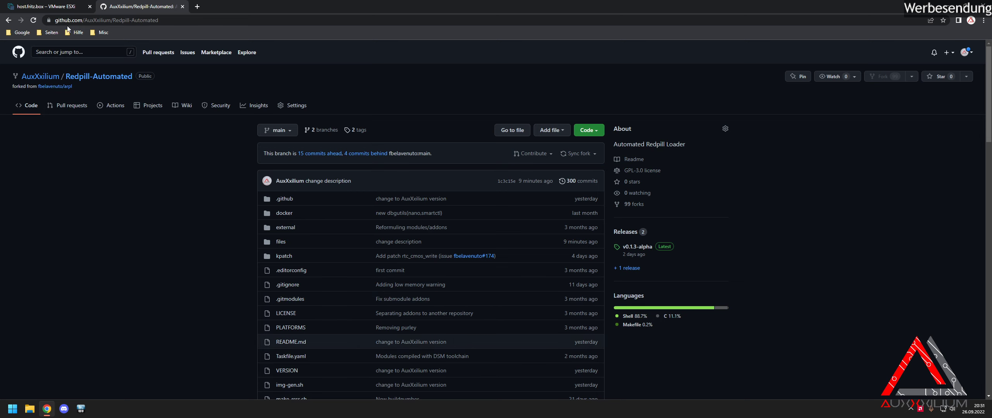
left_click(68, 9)
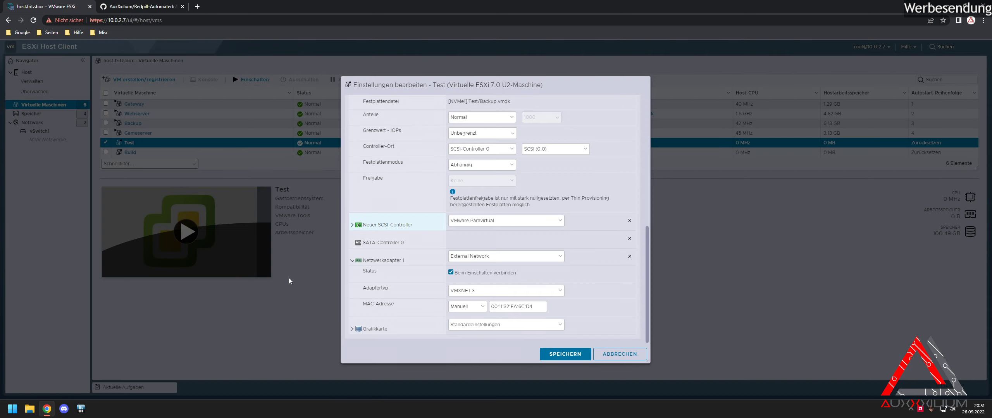
left_click(567, 355)
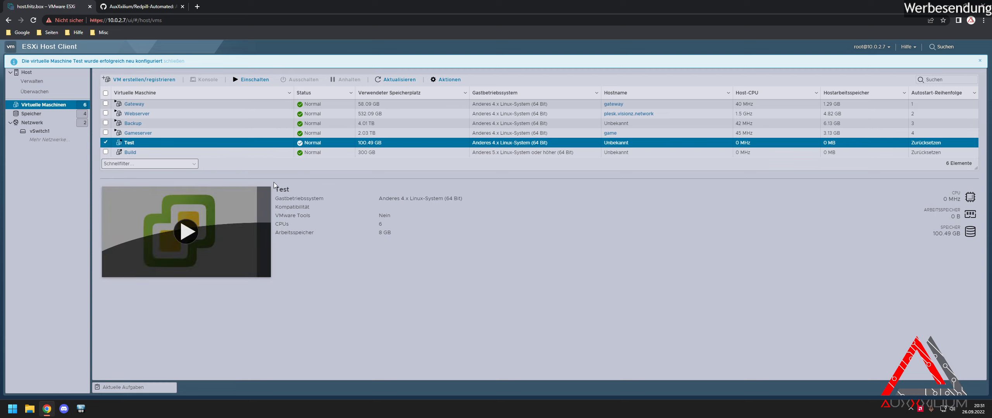
Power on the Test VM with its console open and drag the console window aside.
left_click(219, 216)
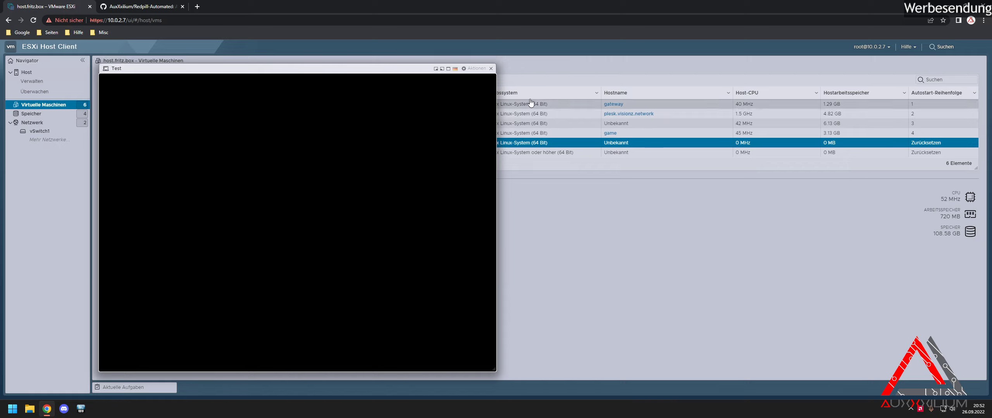
left_click_drag(286, 71, 382, 66)
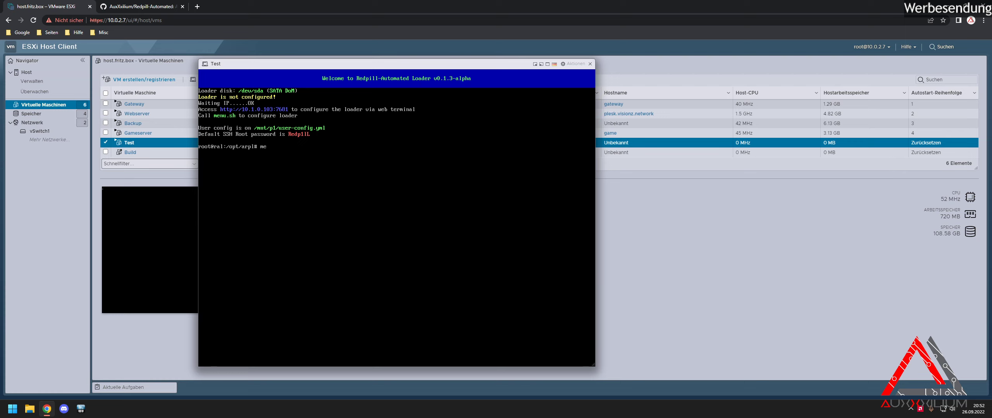
Start entering the menu command at the Redpill-Automated loader's shell prompt.
type("nuy")
Run menu.sh in the loader shell, then choose Exit to return to the prompt.
key("Return")
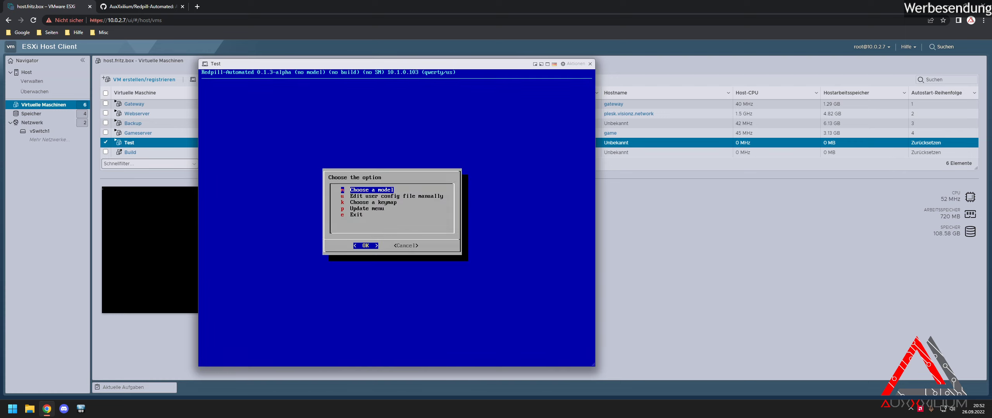
key("Down")
key("Down")
key("Down")
key("Down")
key("Return")
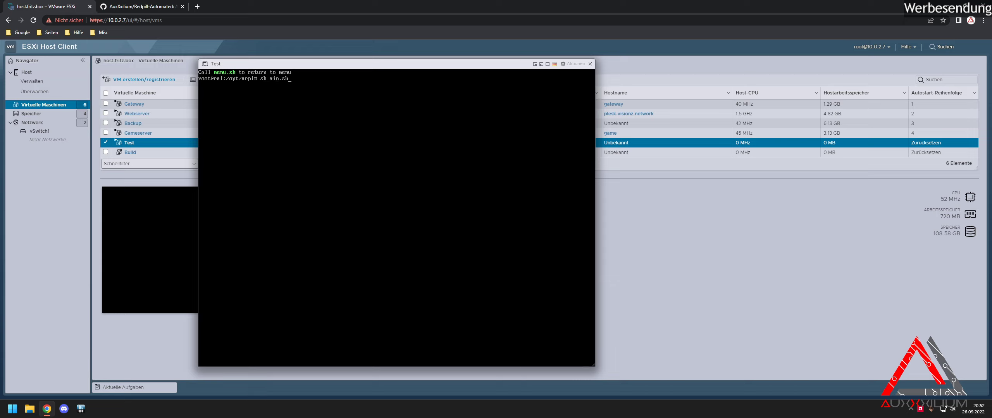
Run 'sh aio.sh' and highlight the AIO Loader SCSI option in its menu.
key("Return")
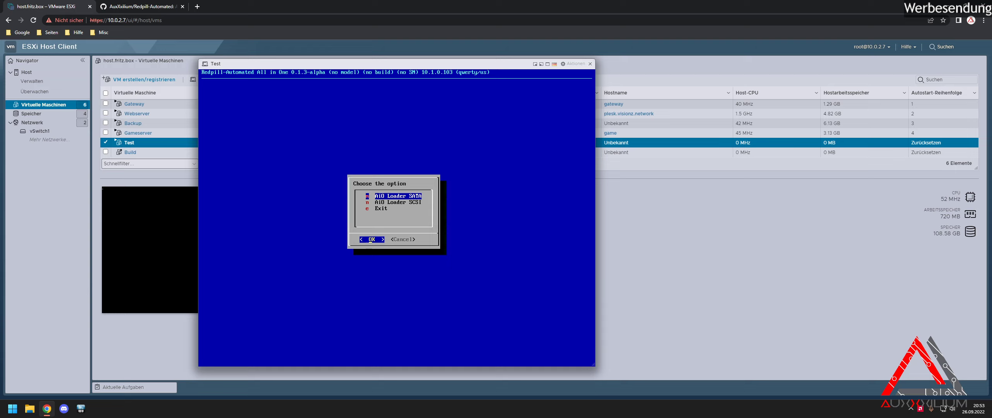
key("Down")
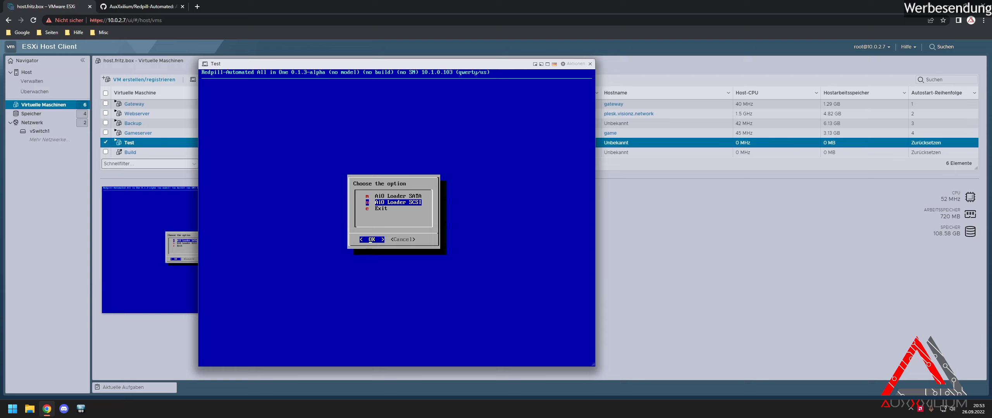
Build the AiO Loader SATA for DS3622xs+ build 42962, then boot the loader.
key("Up")
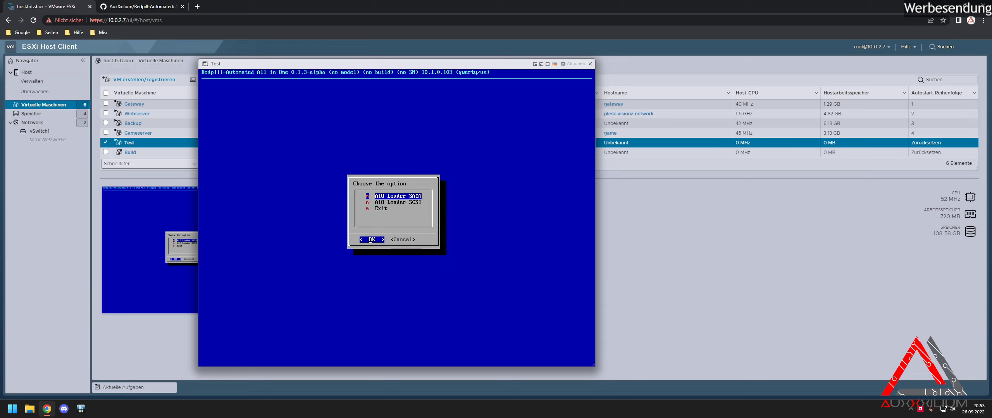
key("Return")
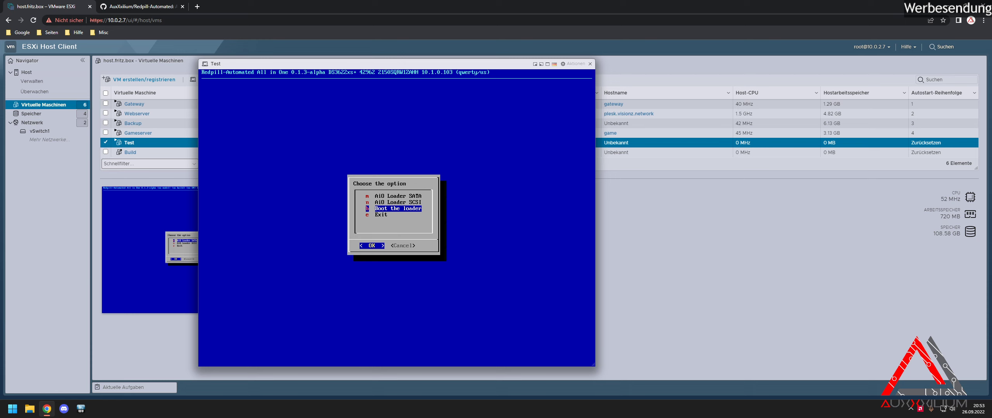
key("Return")
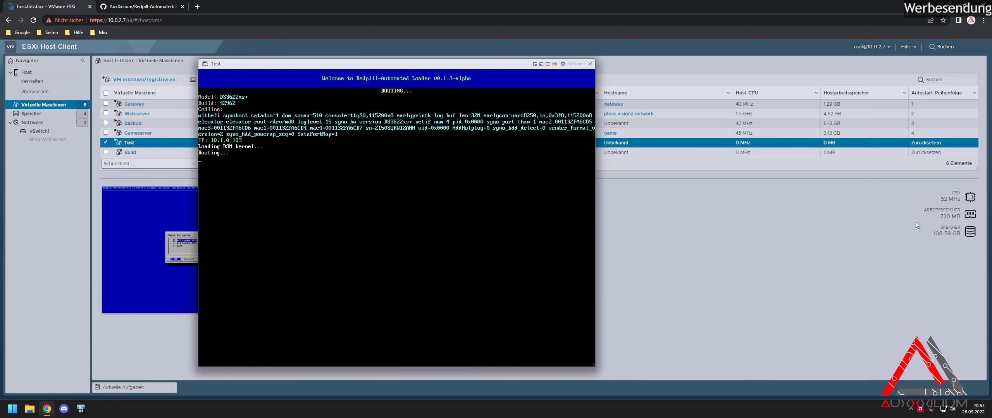
Load 10.1.0.103 in a new tab, check the Test VM console, then return to the DSM sign-in page.
key("ctrl+t")
type("10.1.0.103")
key("Return")
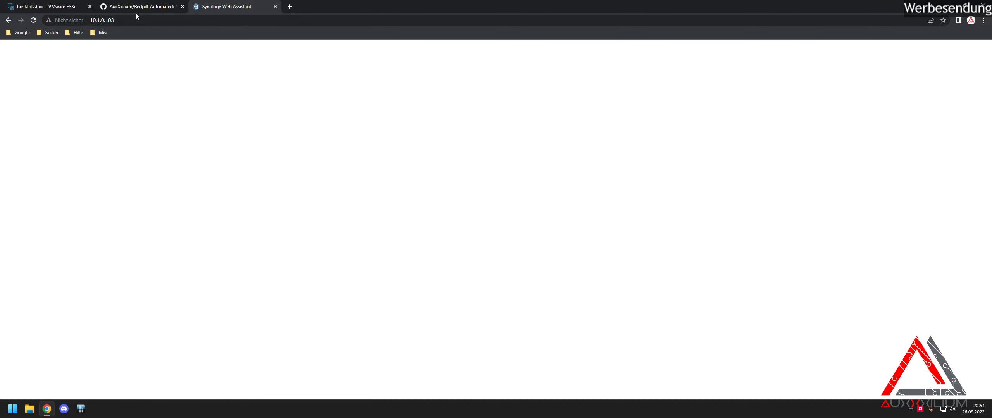
left_click(63, 7)
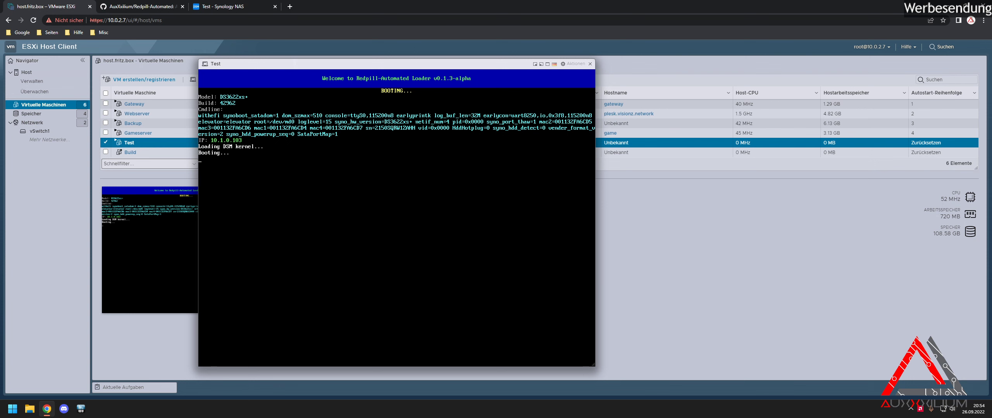
left_click(217, 7)
Sign in with the administrator username and password, then open Systemsteuerung.
left_click(466, 235)
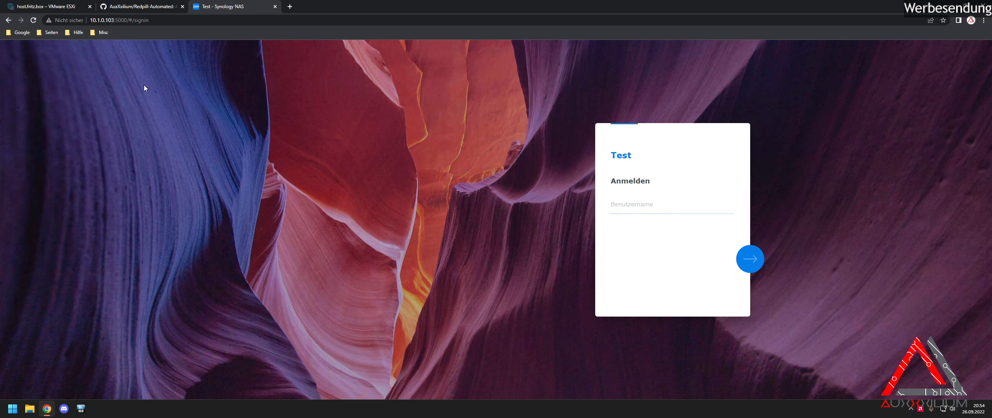
left_click(34, 20)
type("Au")
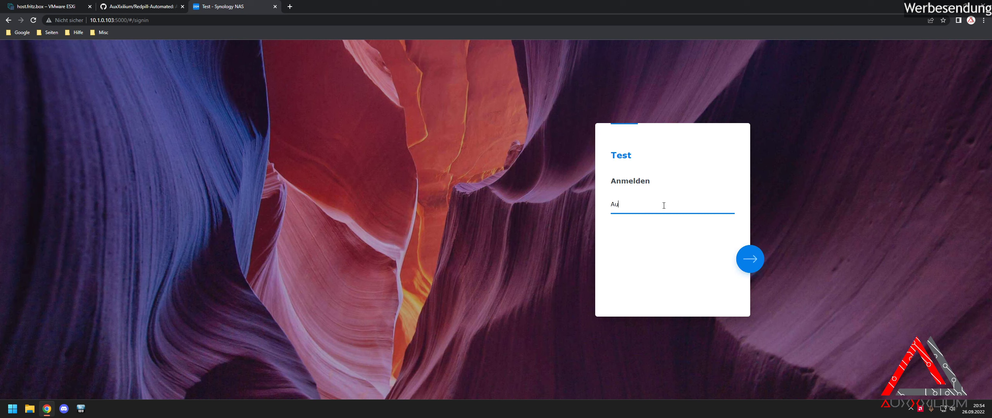
type("xXxilium")
key("Return")
type("test123456")
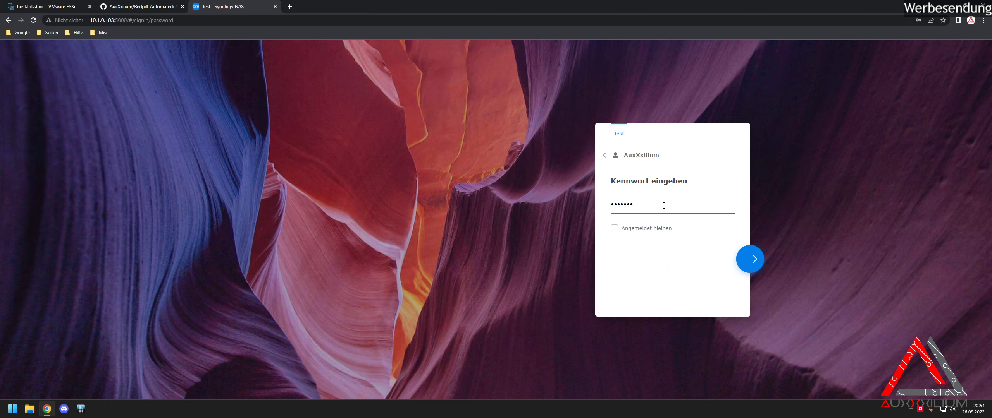
key("Return")
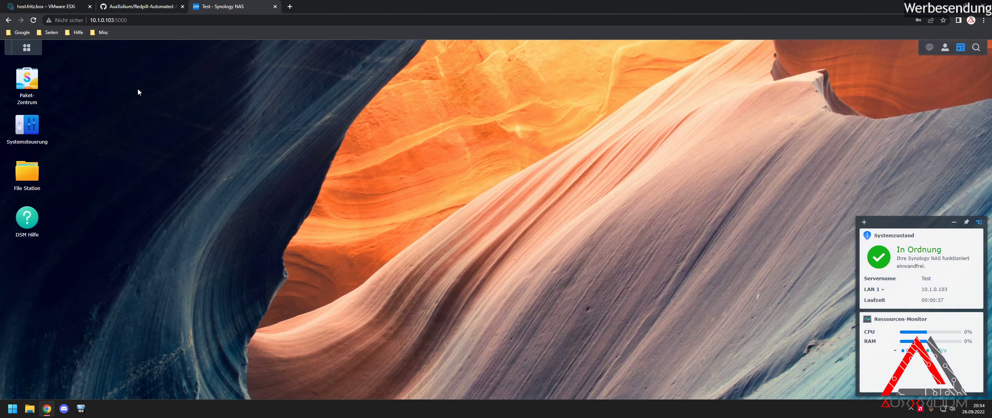
left_click(31, 132)
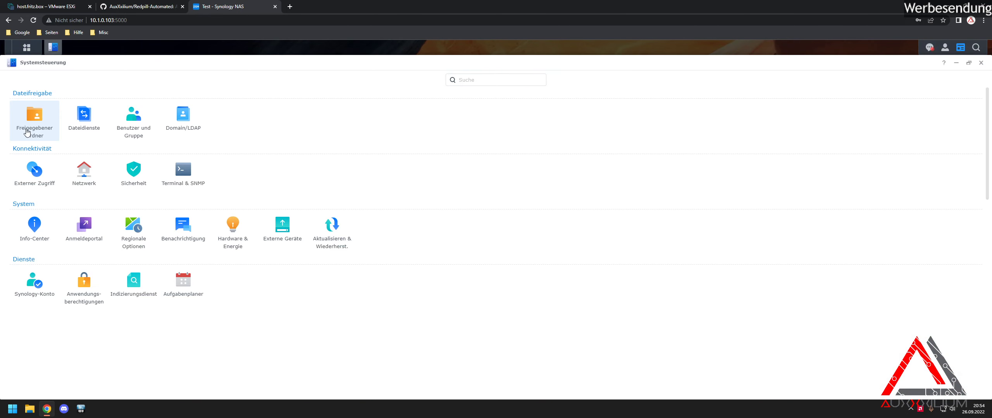
Verify DSM 7.1.1-42962 Update 1 and Laufwerk 2 in Info-Center, then close Systemsteuerung.
left_click(49, 232)
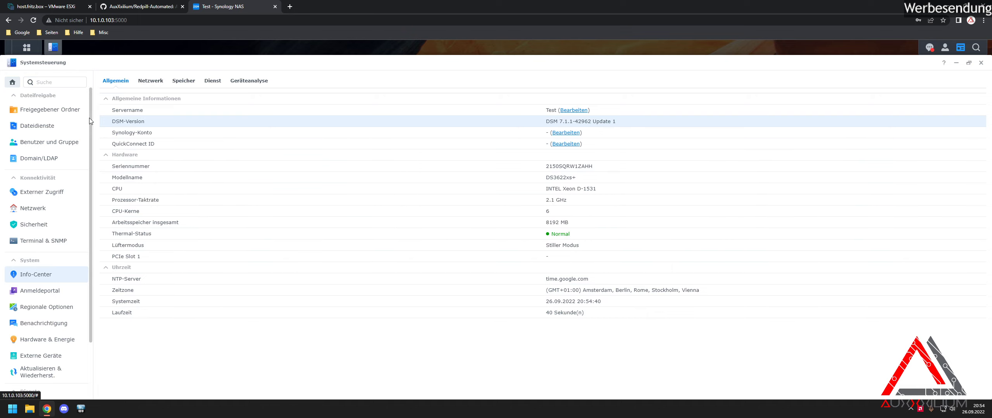
left_click(177, 82)
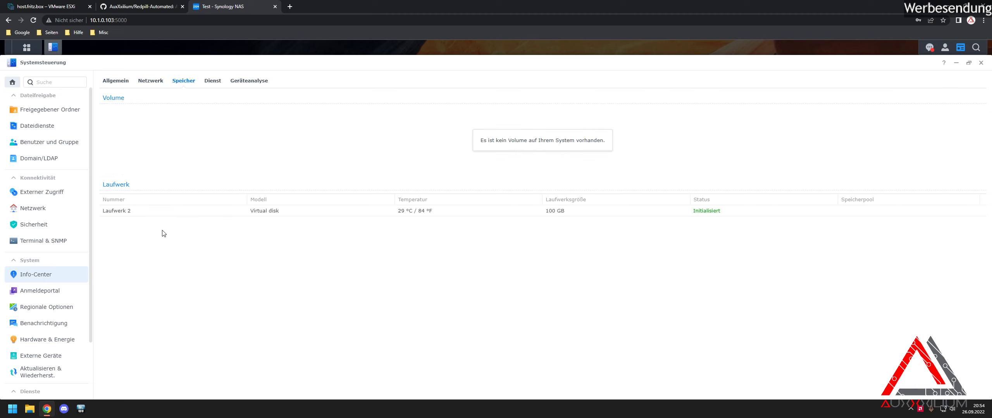
left_click(206, 213)
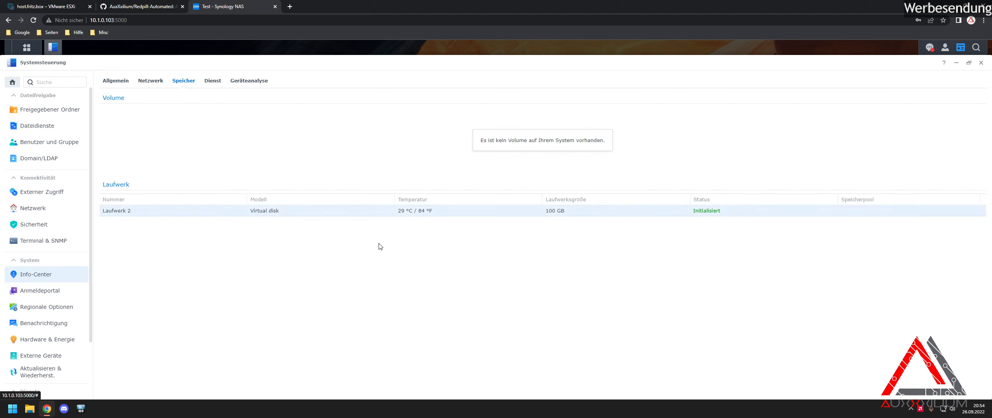
left_click(981, 62)
left_click(26, 47)
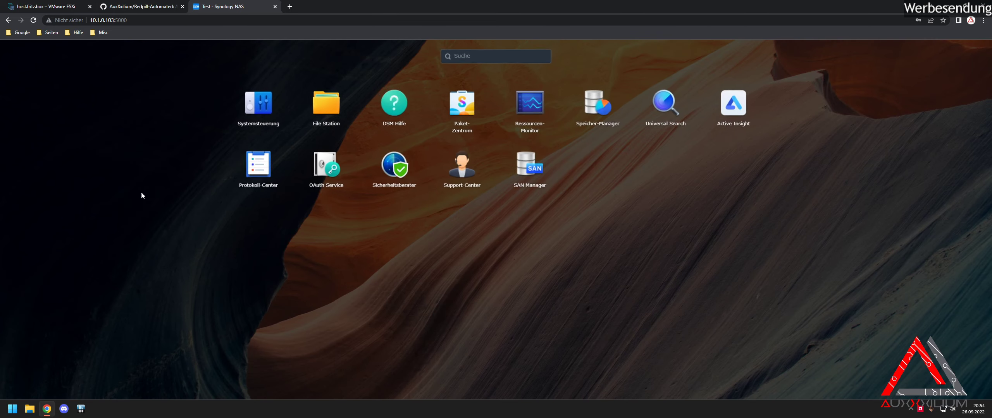
In Speicher-Manager, cancel the storage wizard, review Laufwerk 2's details under HDD/SSD, then close it.
left_click(595, 105)
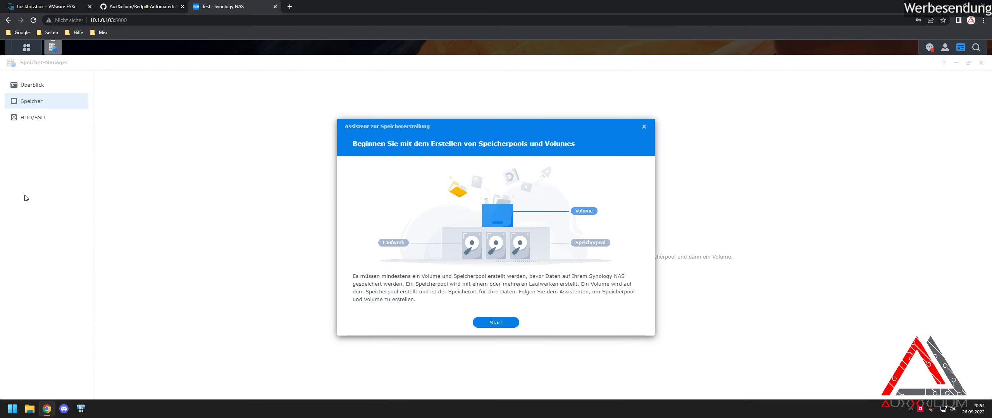
left_click(644, 126)
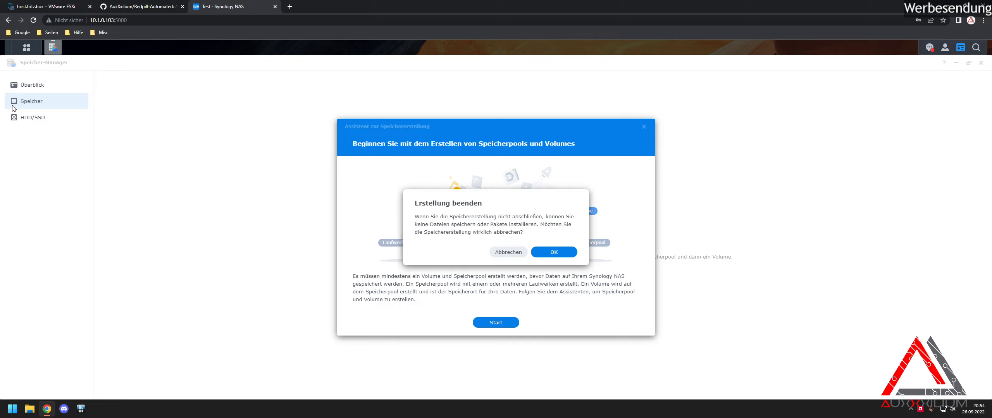
left_click(557, 253)
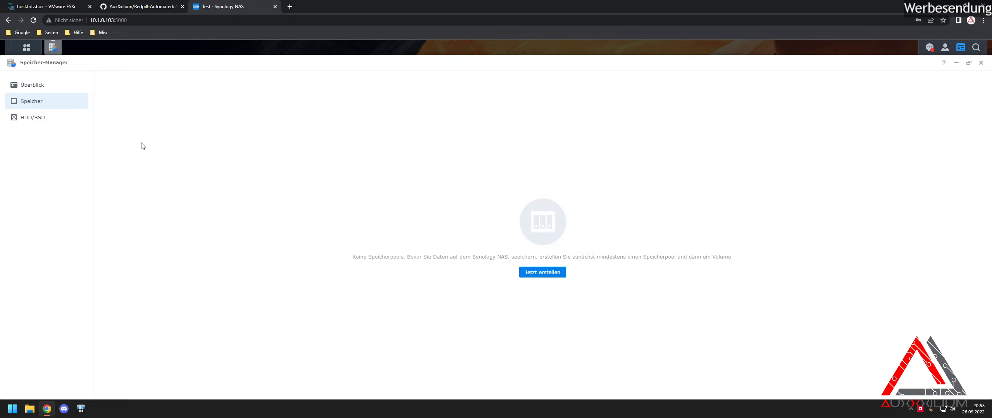
left_click(28, 118)
left_click(215, 117)
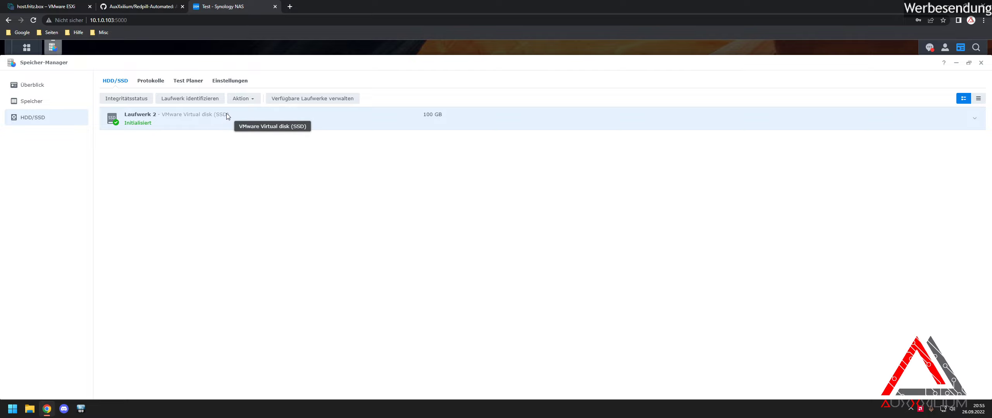
left_click(974, 118)
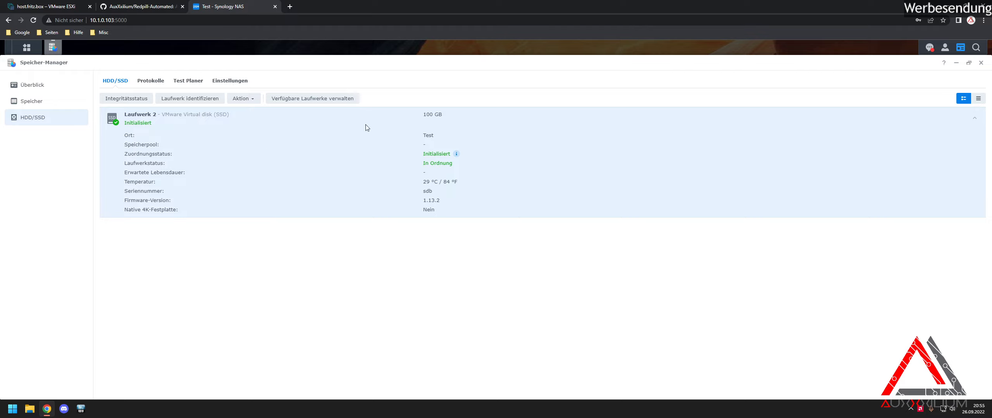
left_click(981, 63)
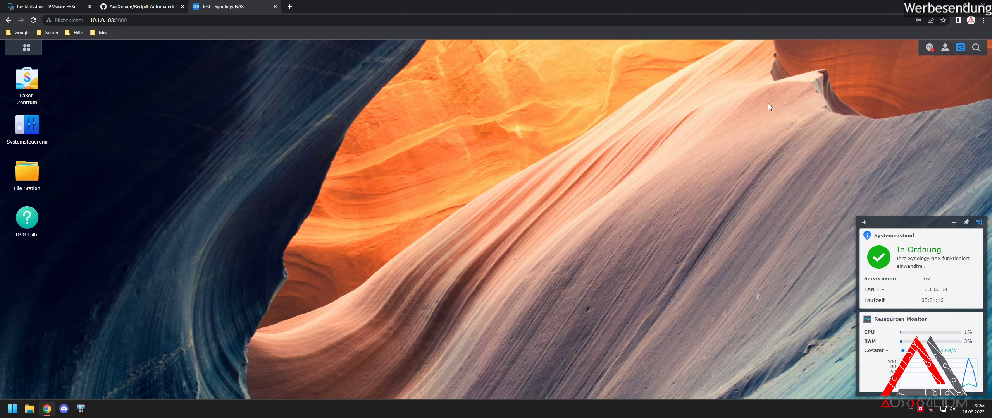
Shut down the NAS via Herunterfahren in the account menu and confirm with OK.
left_click(944, 47)
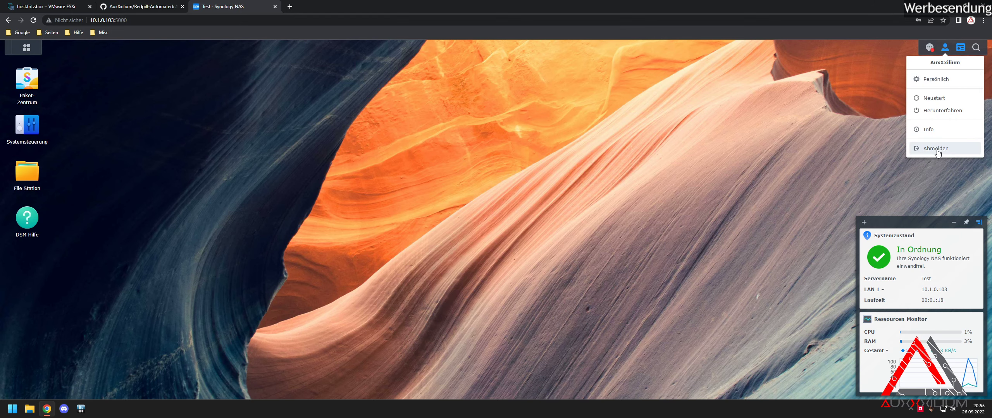
left_click(933, 129)
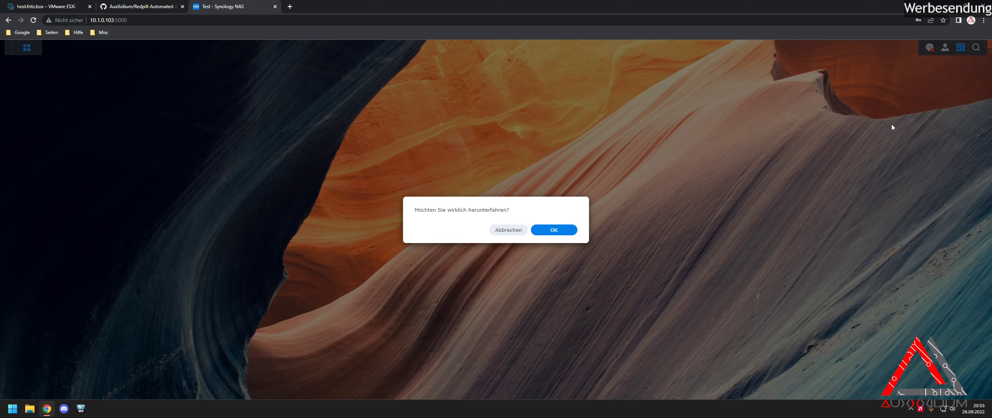
left_click(567, 235)
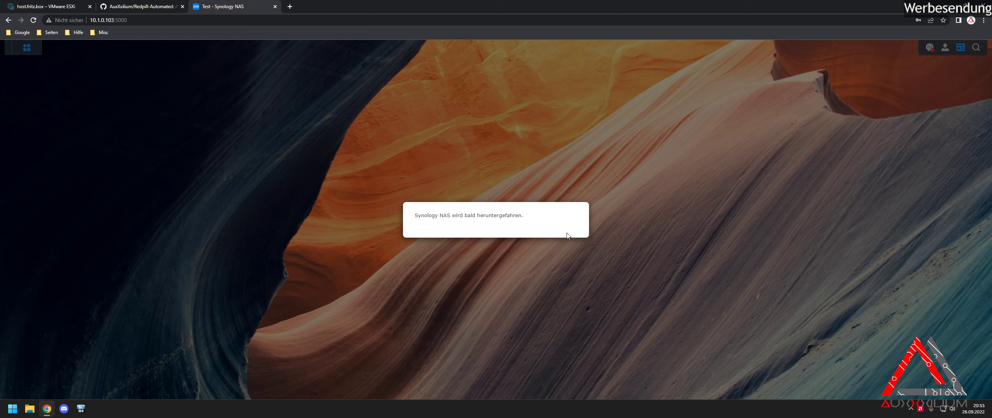
Return to the ESXi tab and close the Test VM's console window.
left_click(135, 12)
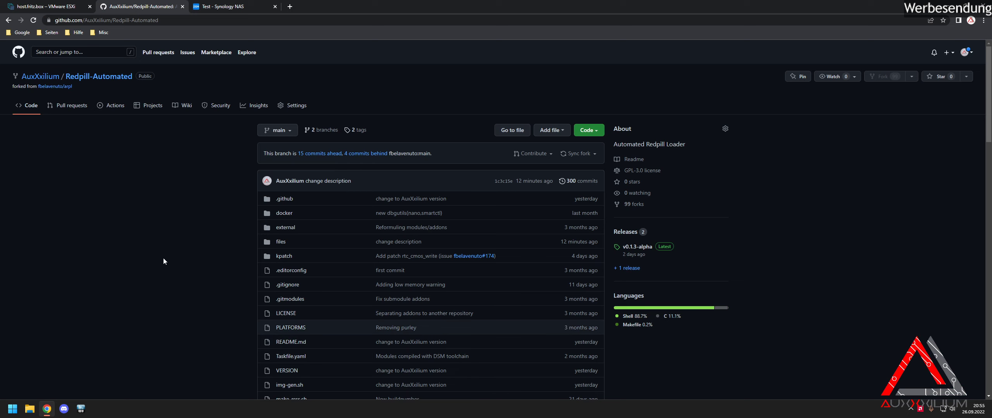
left_click(236, 12)
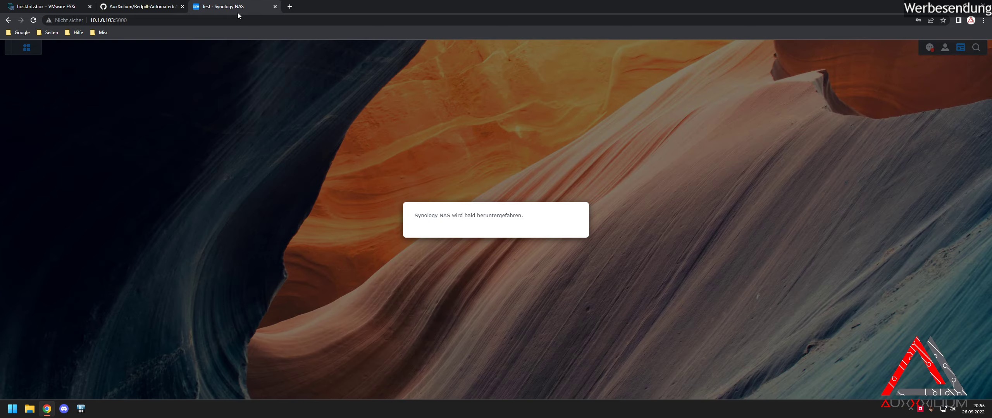
left_click(58, 10)
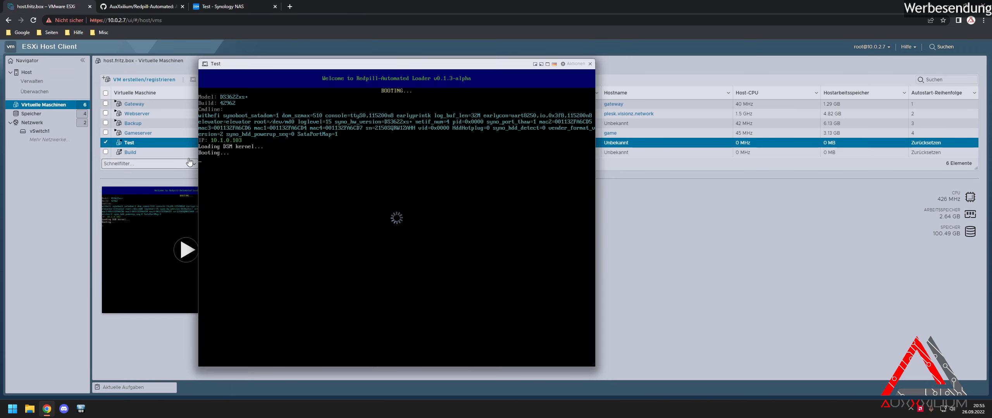
left_click(590, 64)
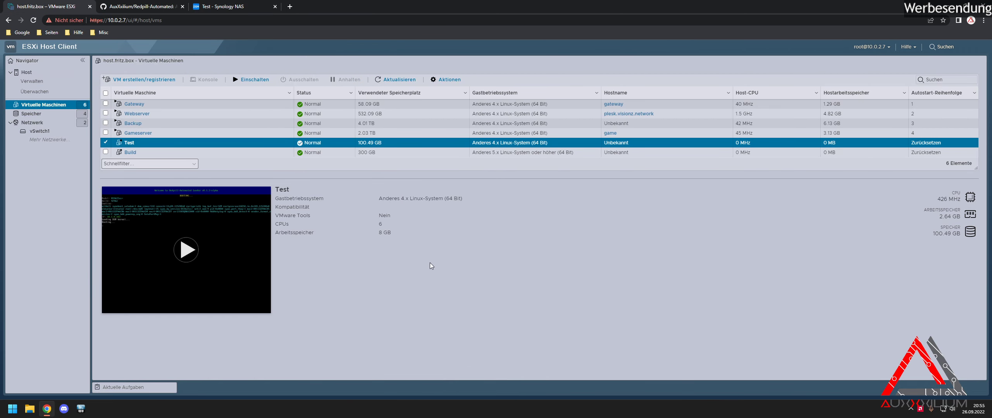